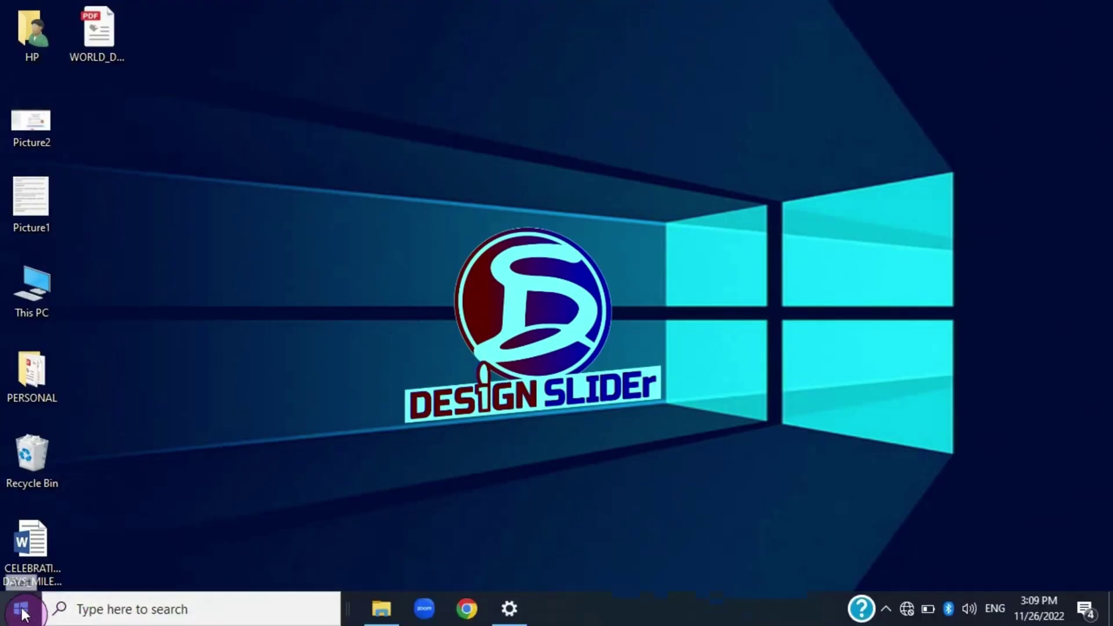
- Search 'privacy' from the Start menu and open the Privacy settings best match
click(29, 613)
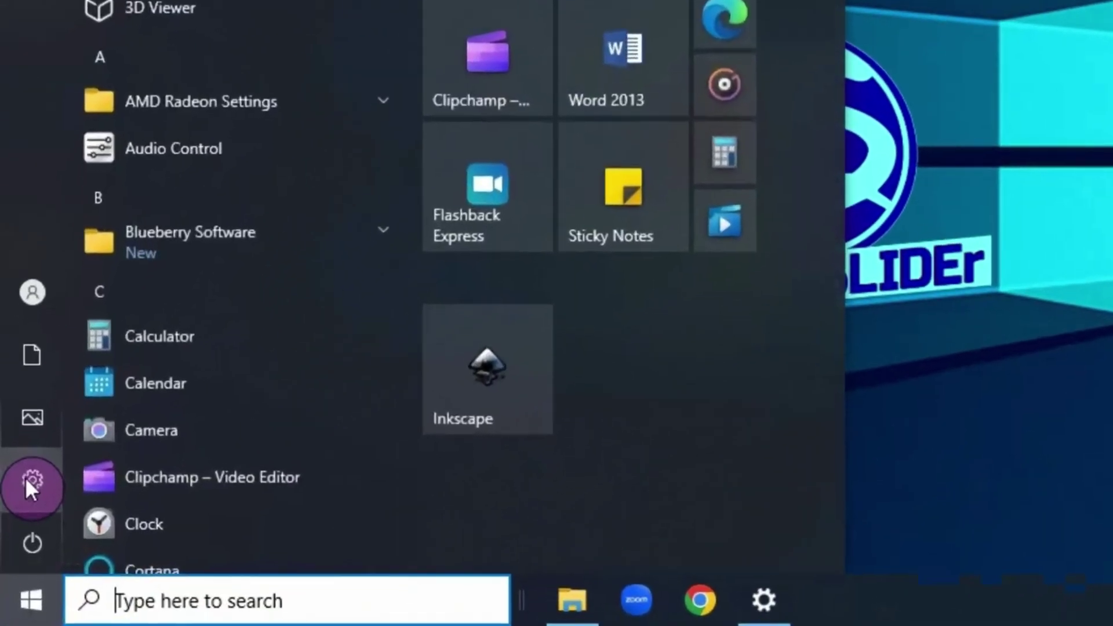
mouse_move(29, 482)
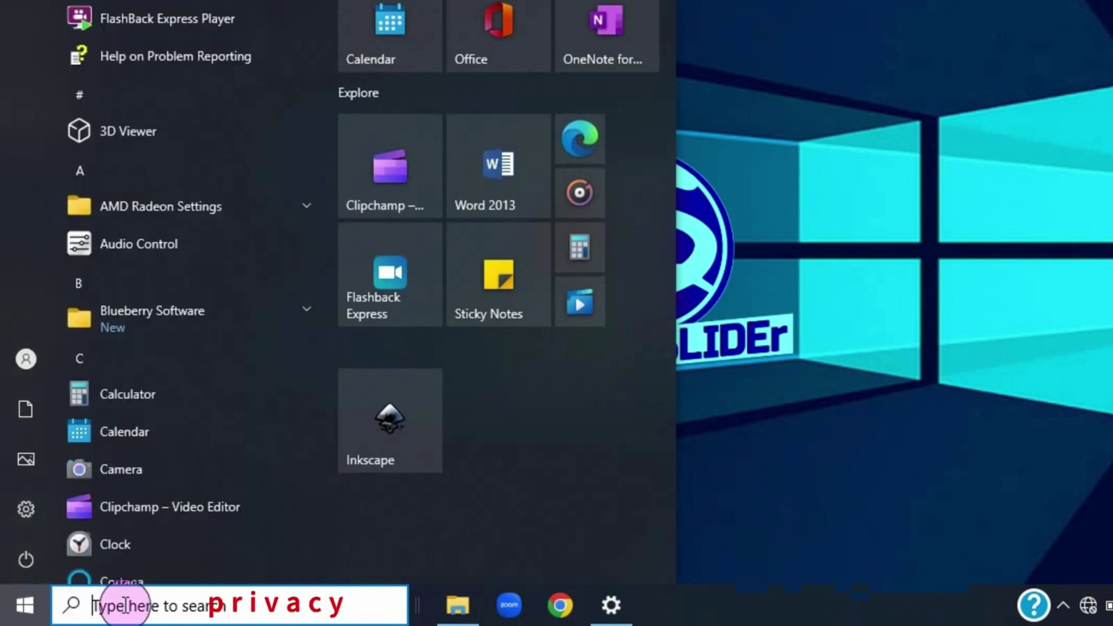
text(privacy)
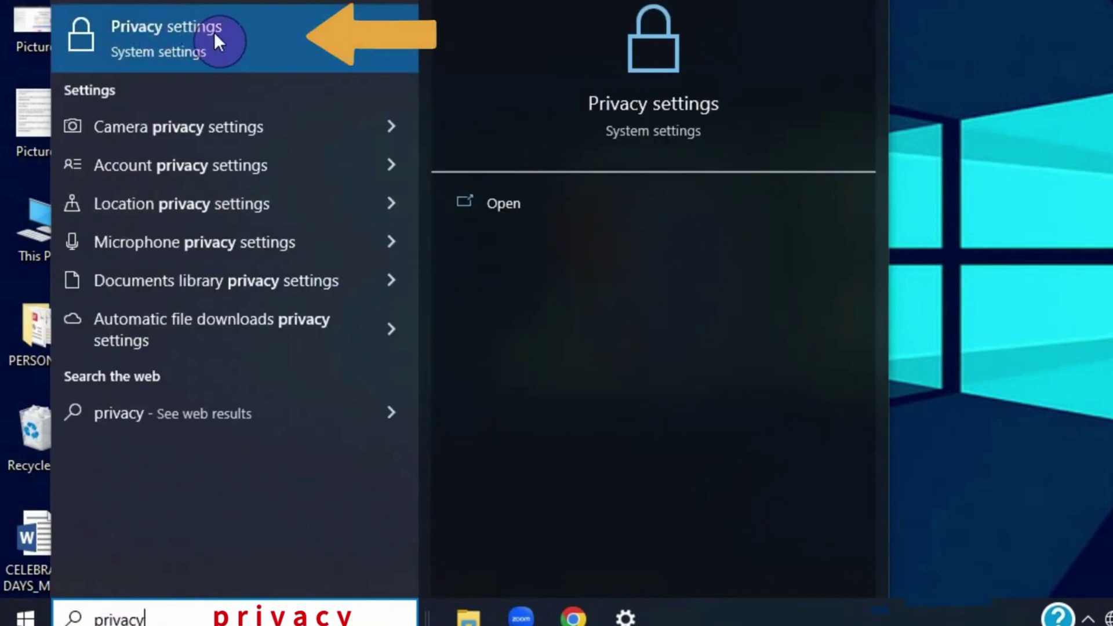
click(222, 36)
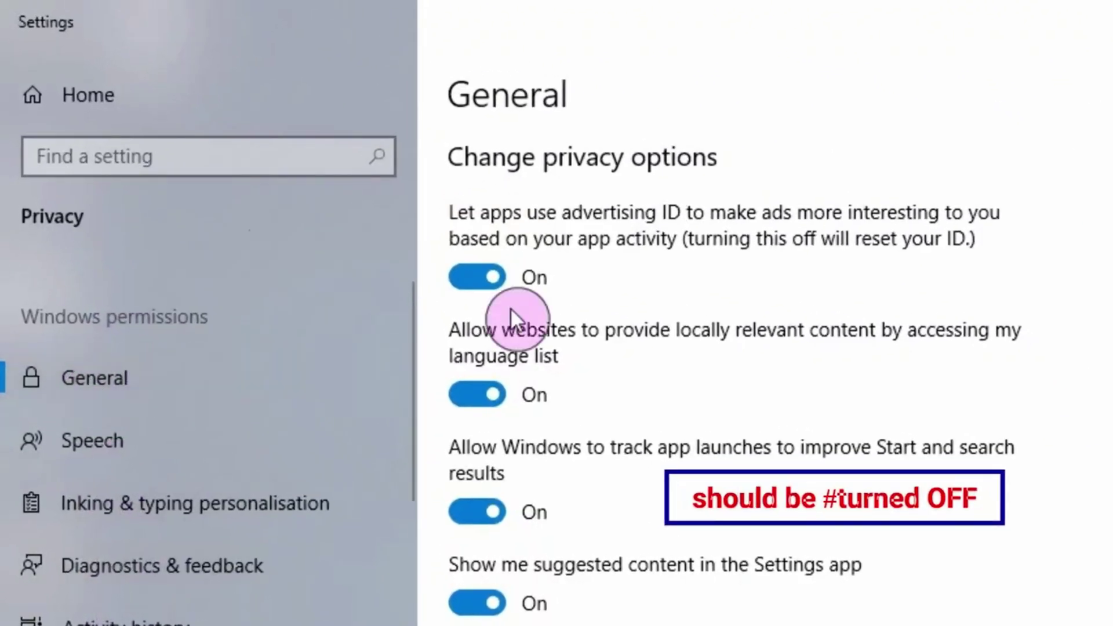
- Switch off the remaining Privacy > General options, including app-launch tracking and suggested content
click(486, 388)
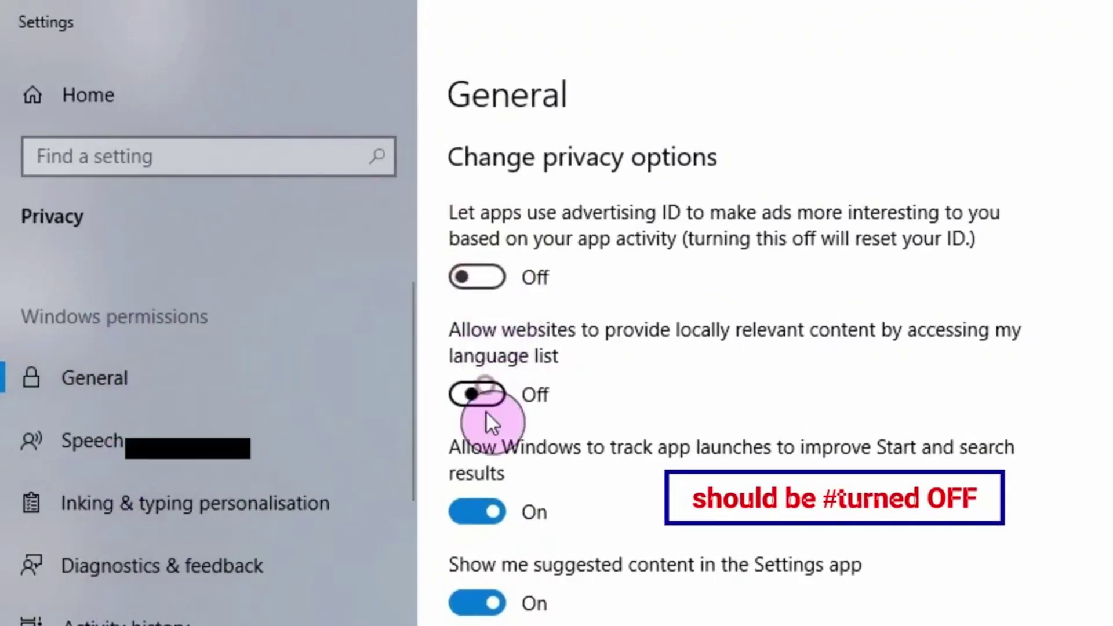
click(486, 509)
click(477, 597)
- Turn off online speech recognition and inking & typing personalisation
click(93, 444)
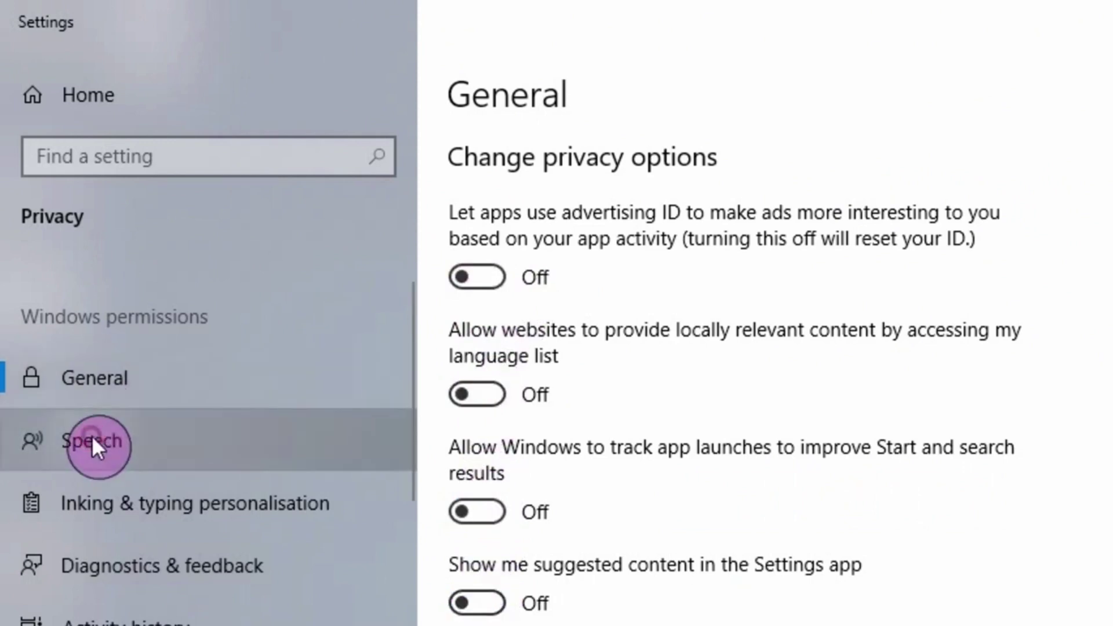
click(506, 389)
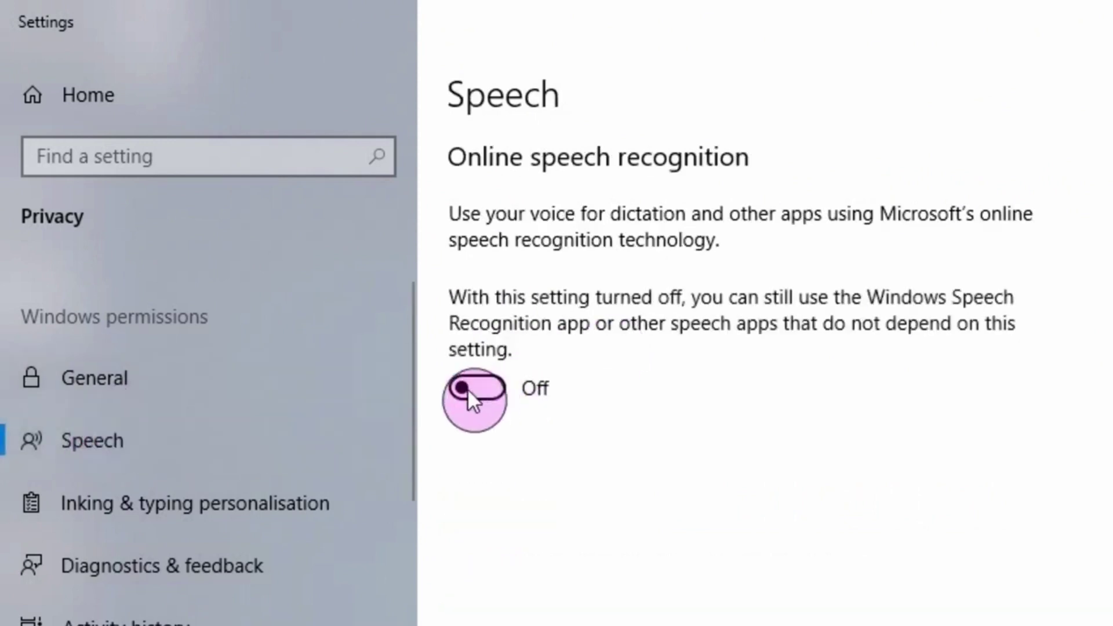
click(150, 506)
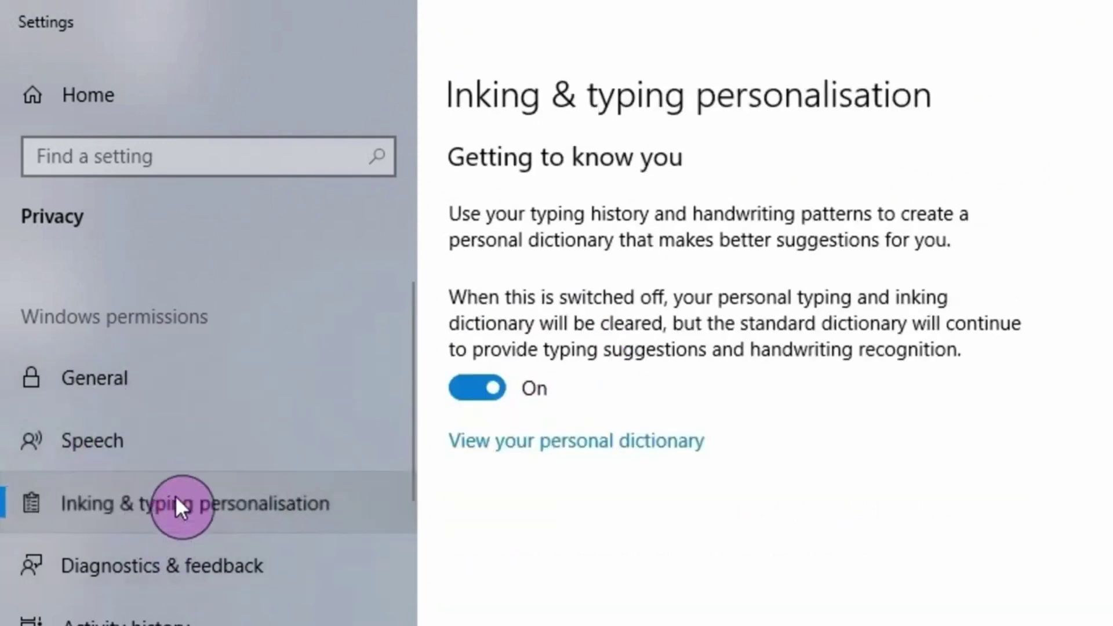
click(467, 387)
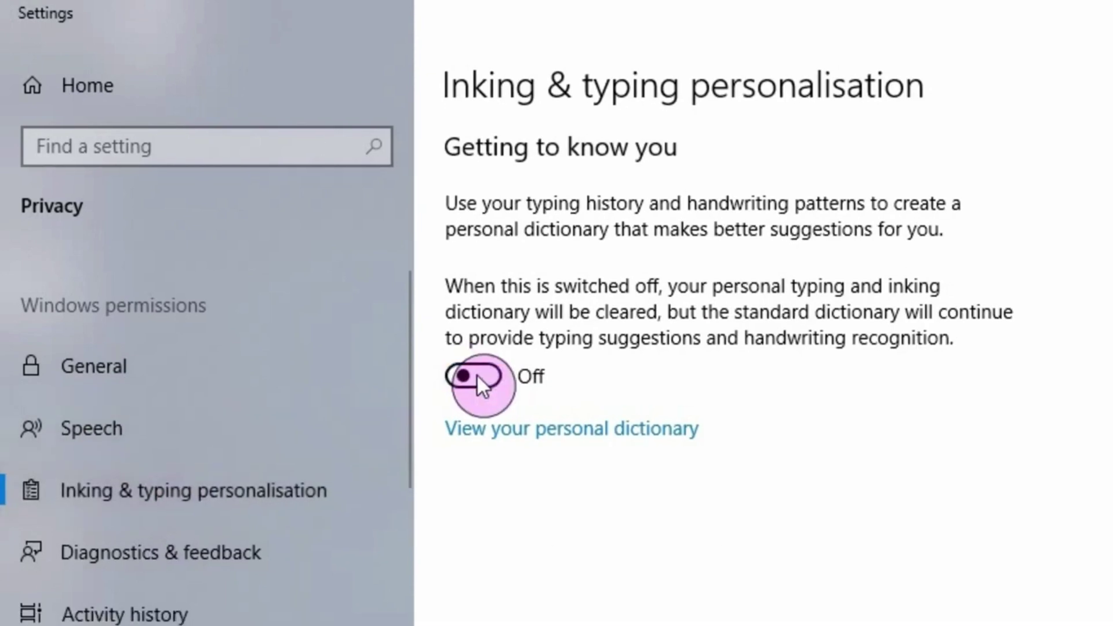
- In Diagnostics & feedback, turn off inking and typing data, tailored experiences and diagnostic data viewing
click(132, 564)
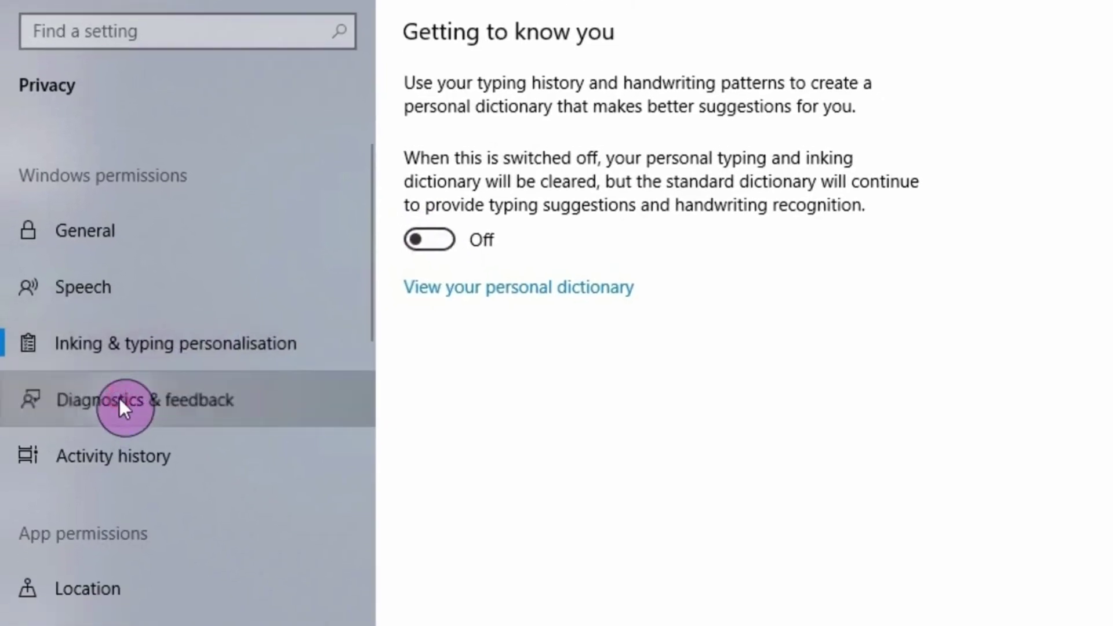
scroll(547, 539, down, 4)
scroll(548, 539, down, 2)
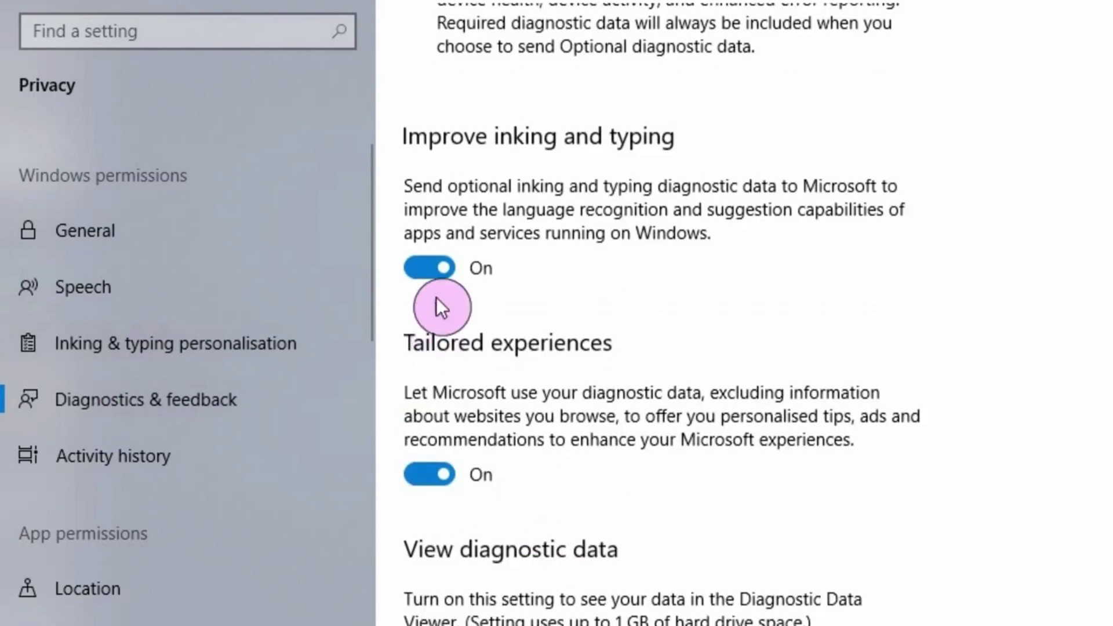
click(440, 273)
click(437, 481)
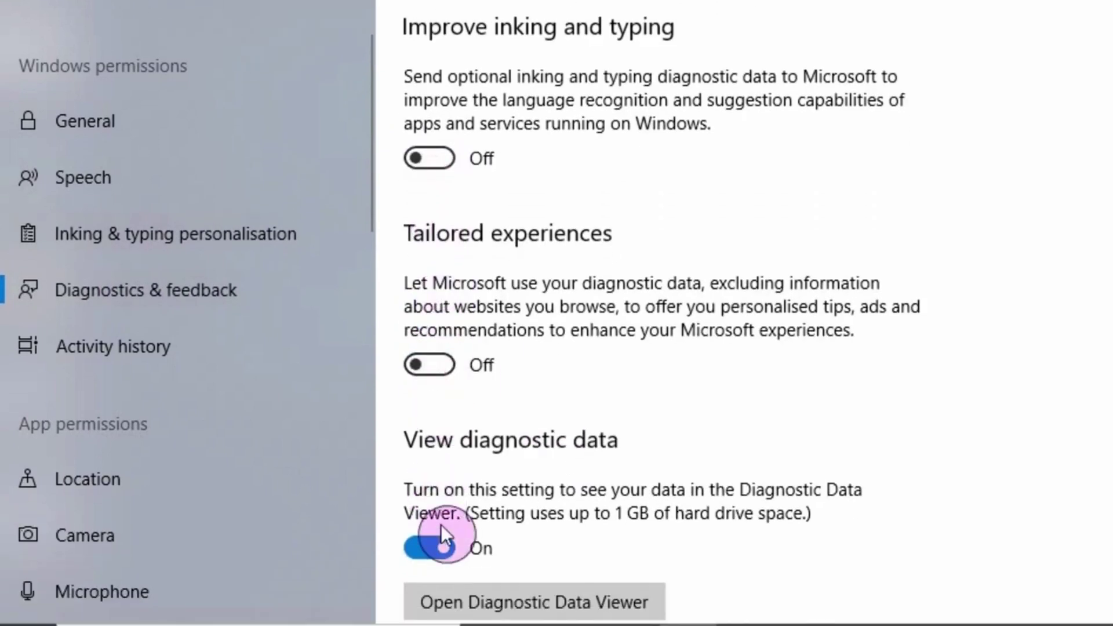
click(440, 550)
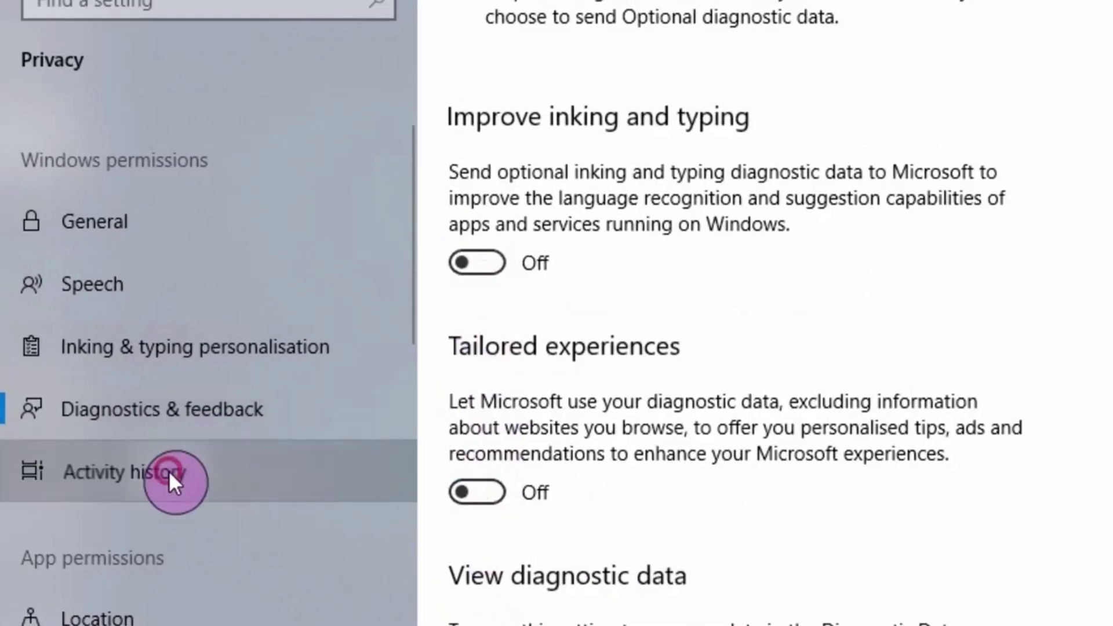
- Stop storing activity history, hide both accounts' activities, and clear the stored history
click(157, 374)
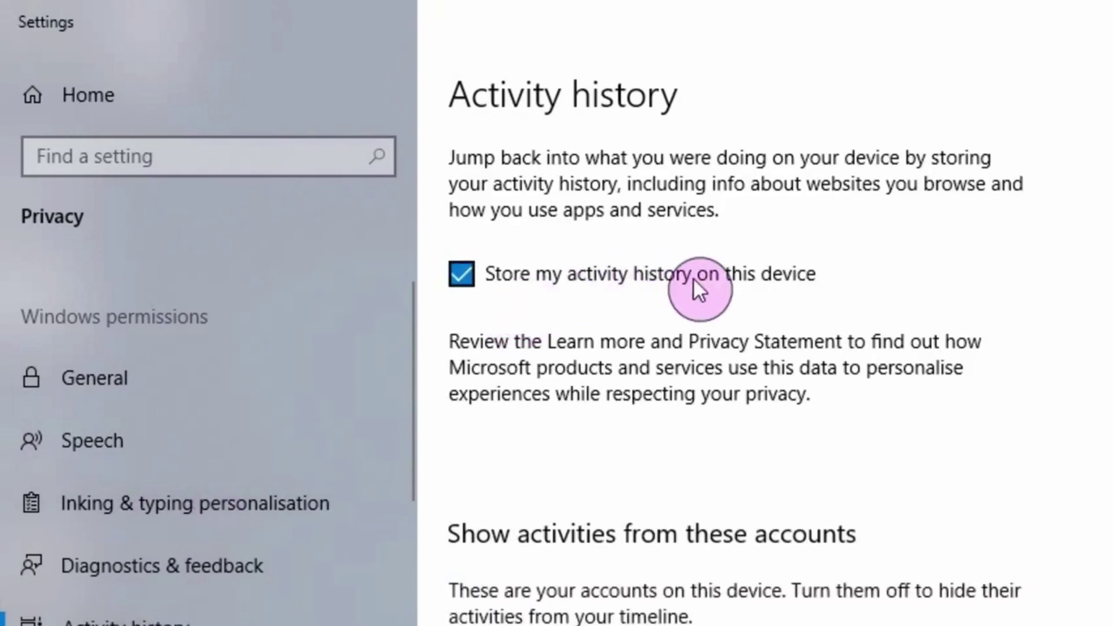
click(471, 273)
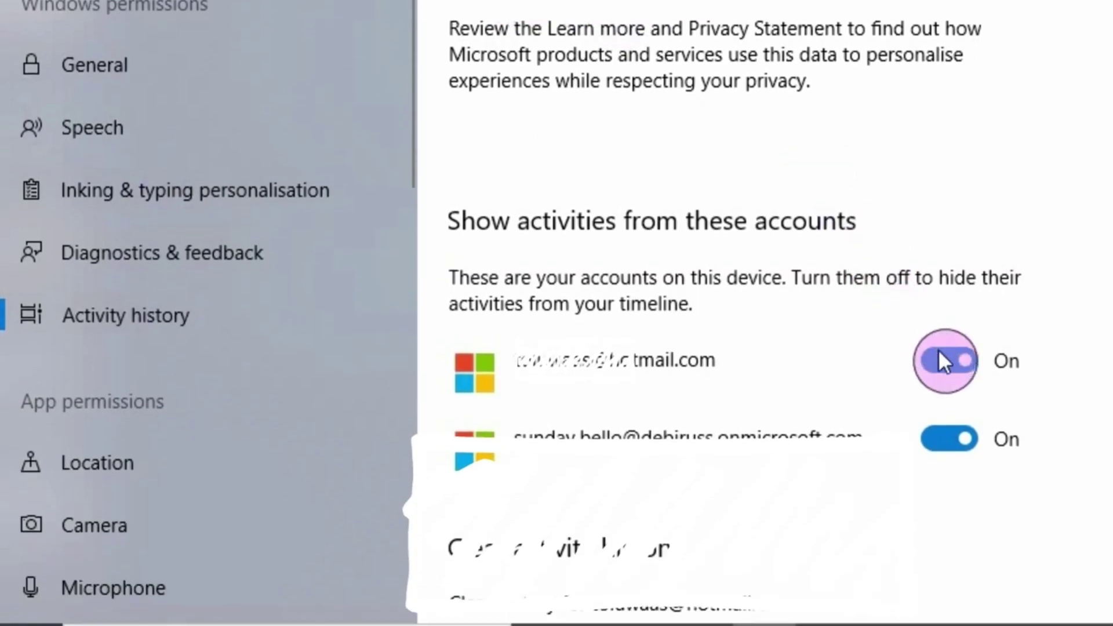
click(942, 360)
click(956, 439)
scroll(961, 447, down, 3)
click(557, 452)
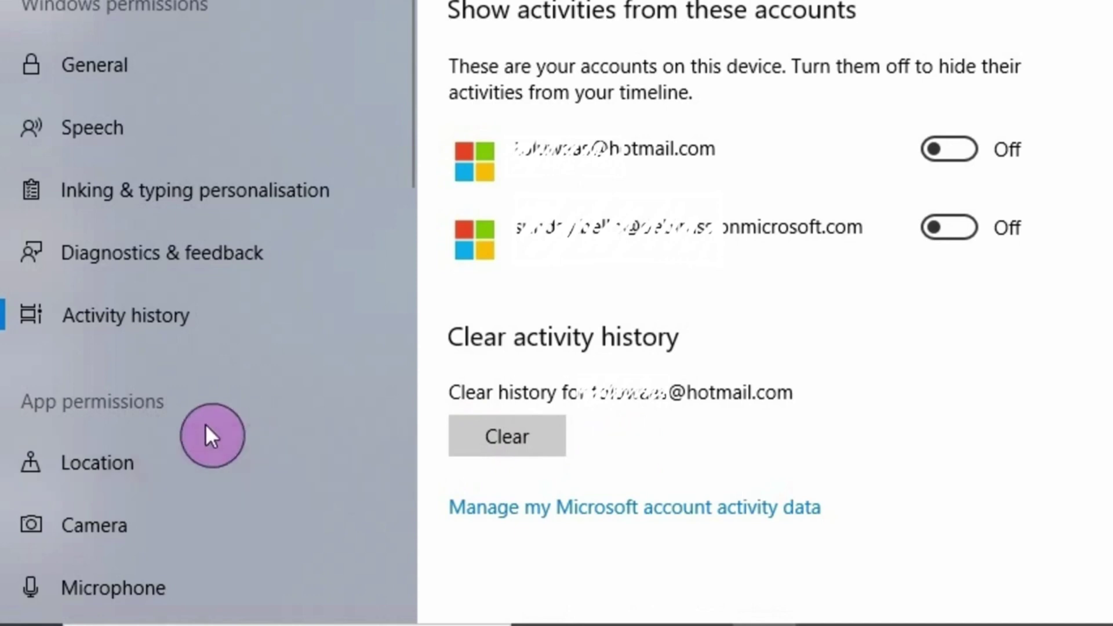
scroll(202, 420, down, 6)
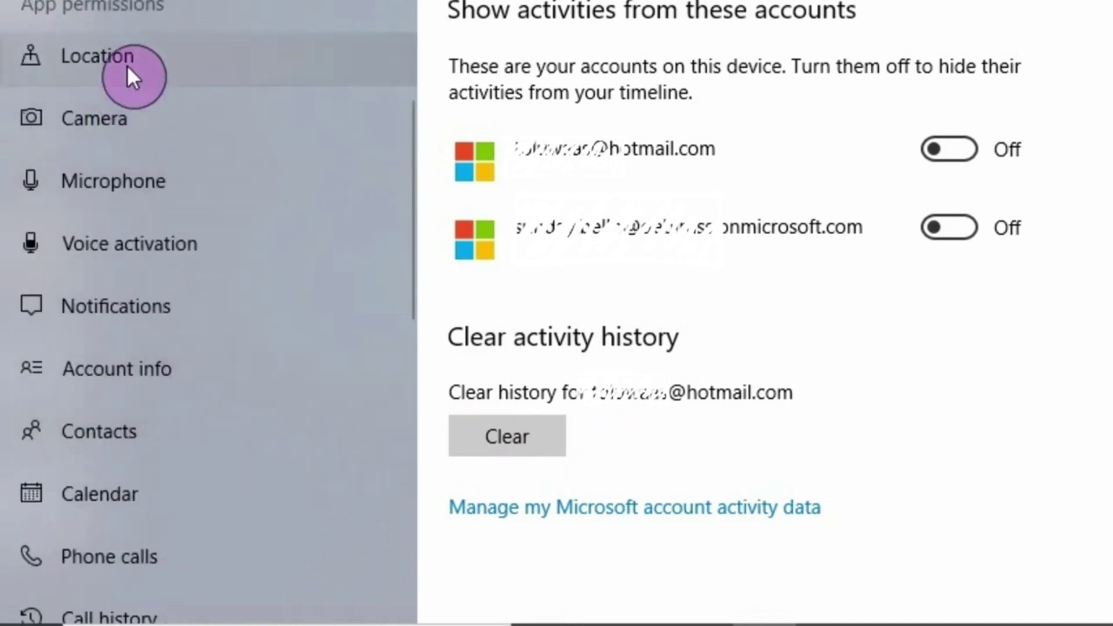
- On the Location page, switch location access for this device off
click(129, 382)
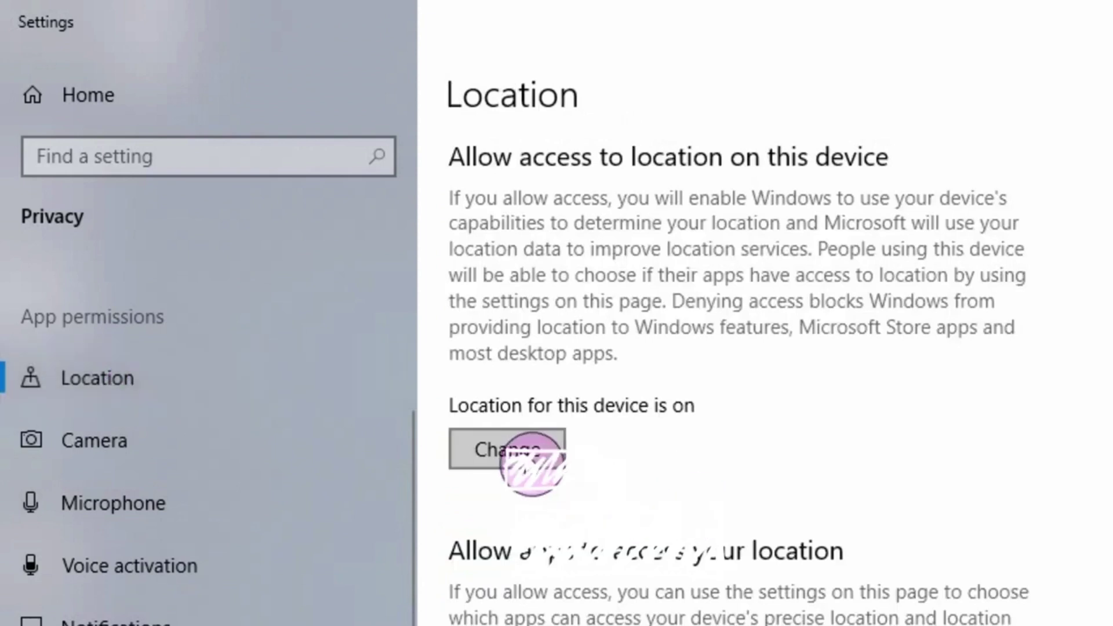
click(524, 450)
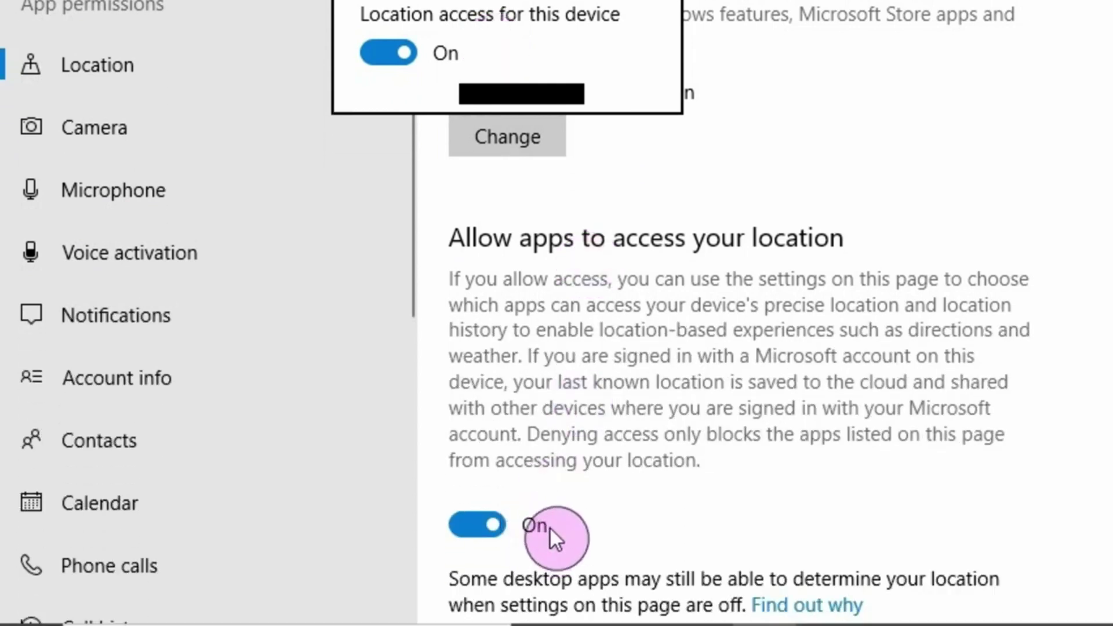
click(382, 62)
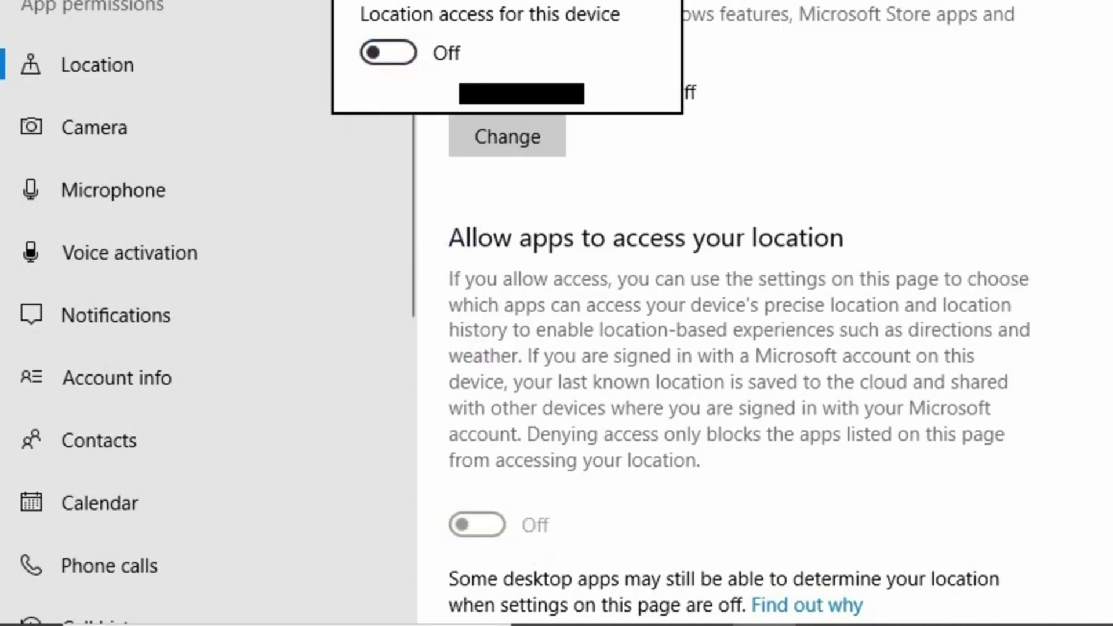
- Move past the Camera and Microphone pages to the Voice activation privacy page
click(140, 127)
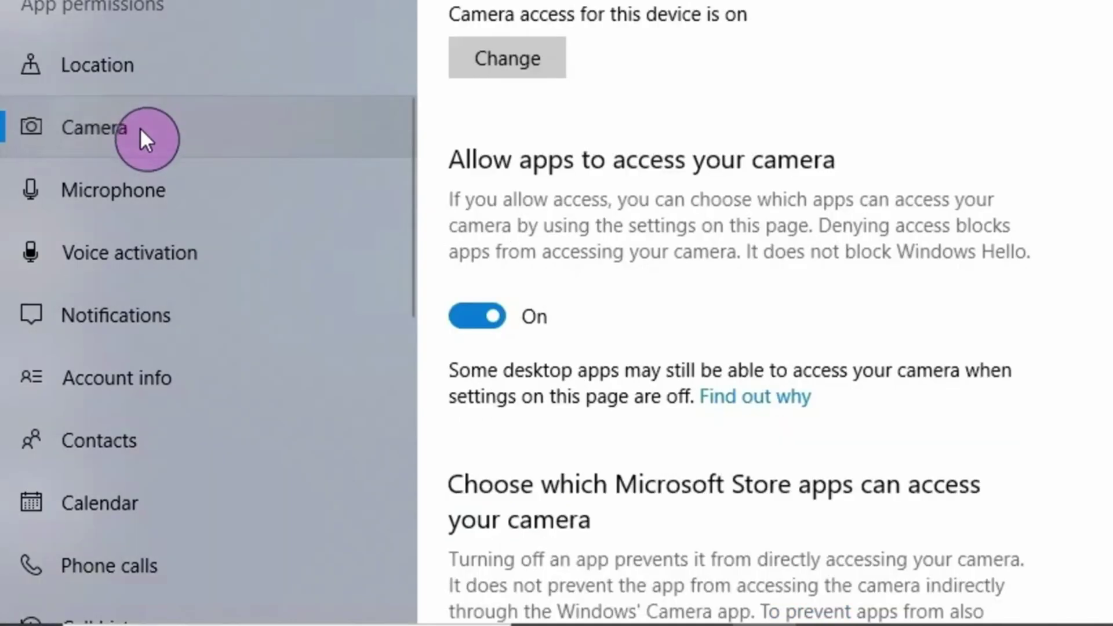
click(130, 194)
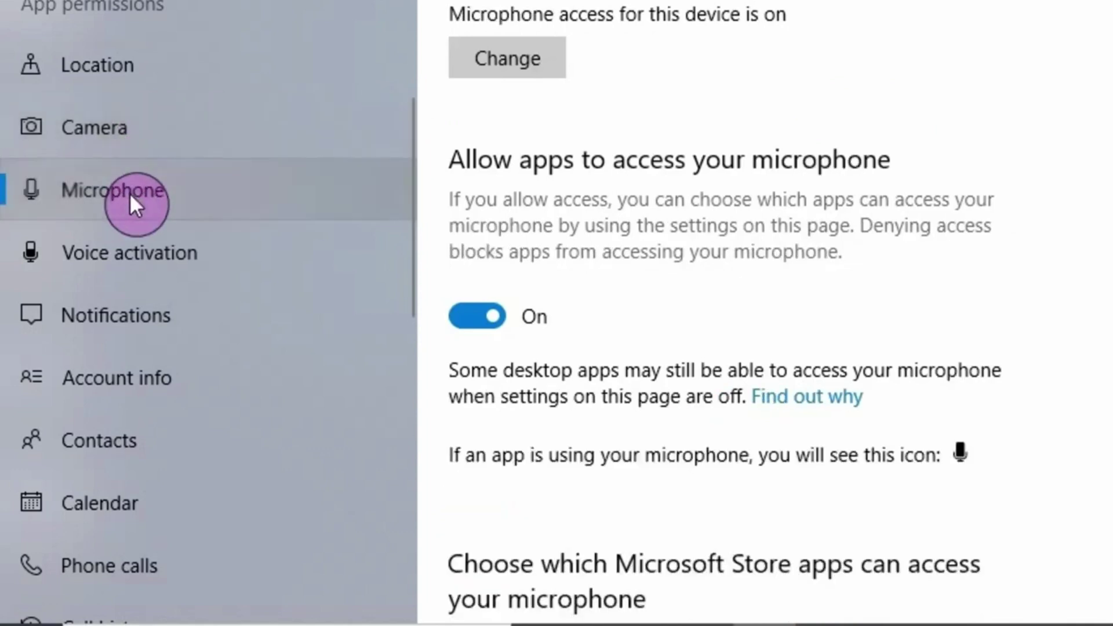
click(157, 264)
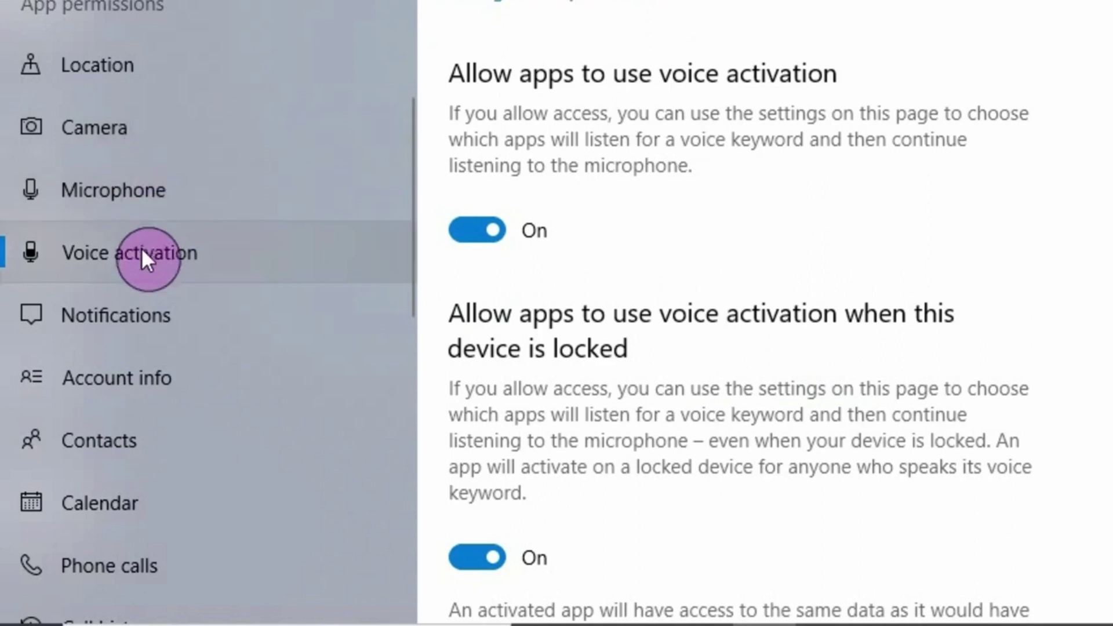
- Turn off device-wide access to notifications and account info
click(145, 322)
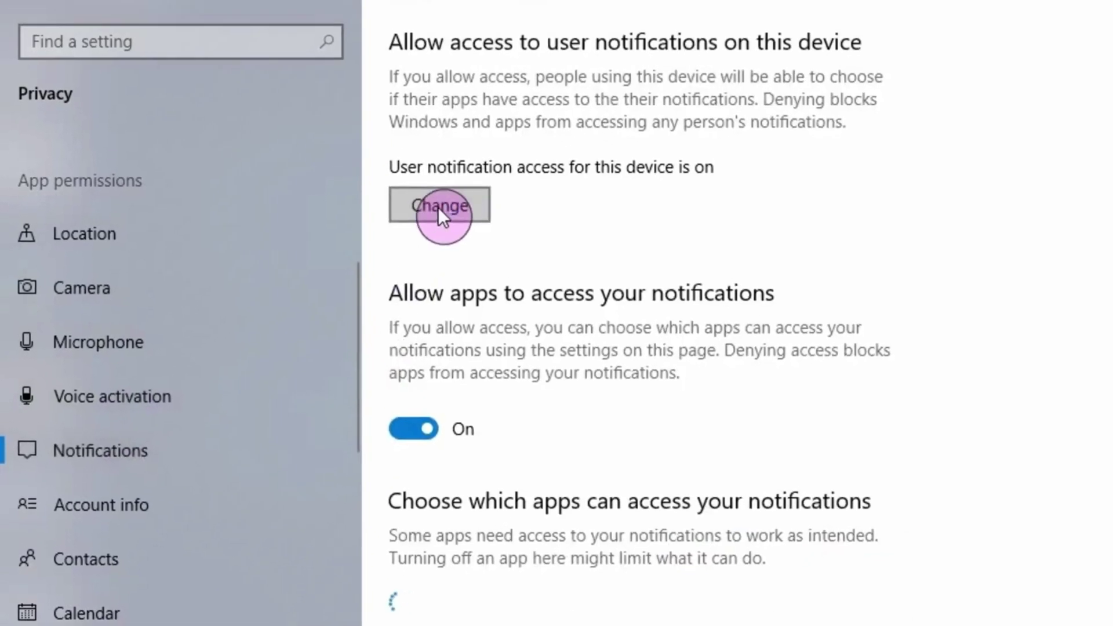
click(439, 216)
click(355, 146)
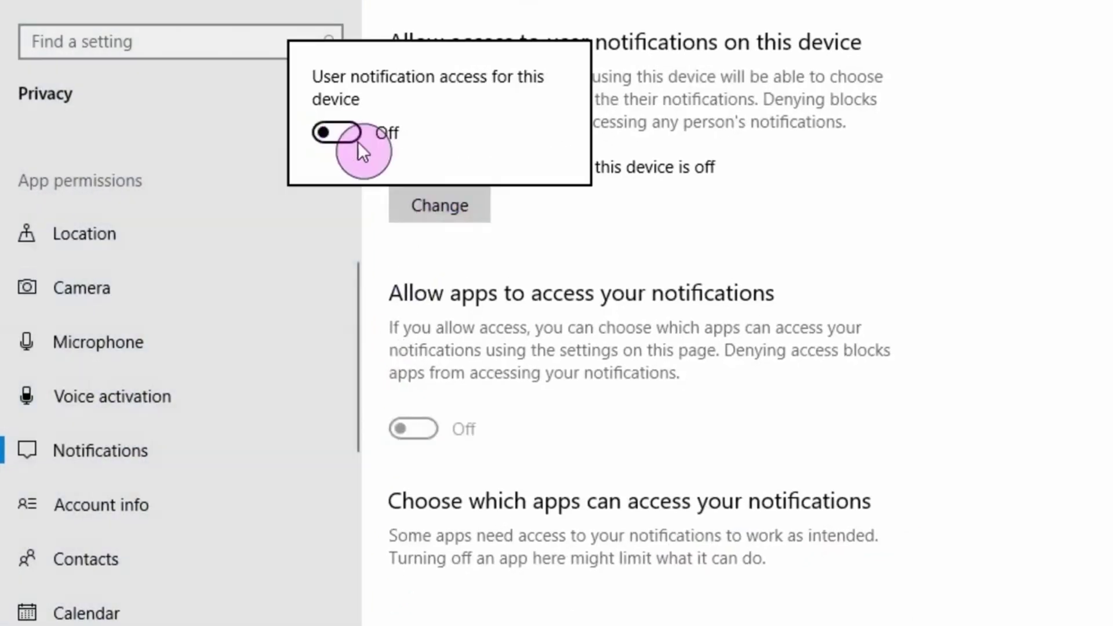
click(801, 238)
click(117, 514)
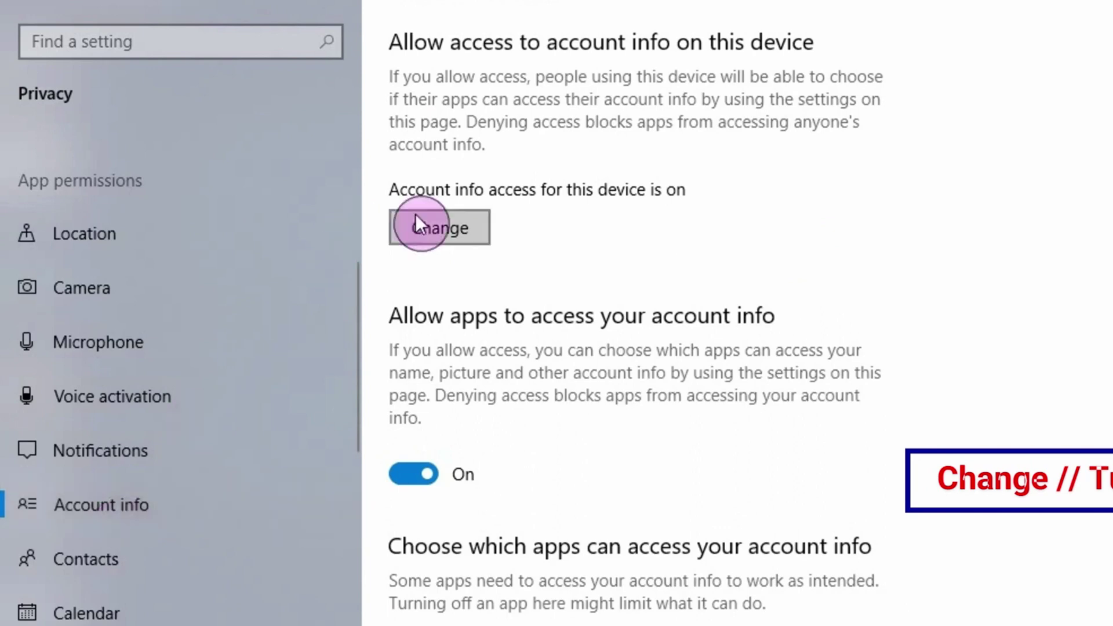
click(439, 227)
click(324, 153)
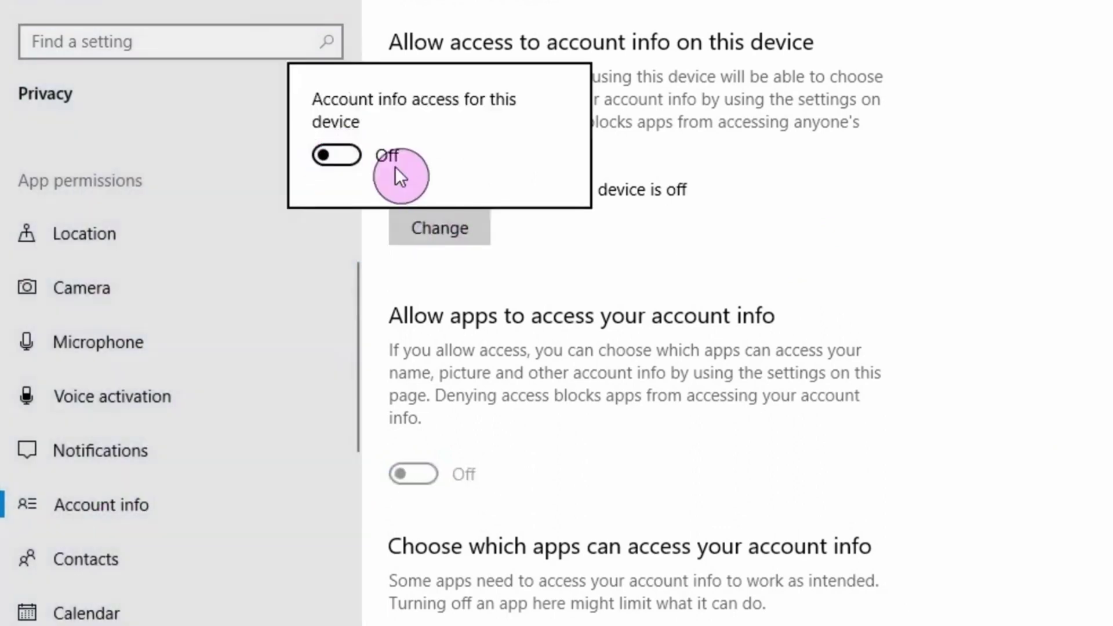
click(794, 227)
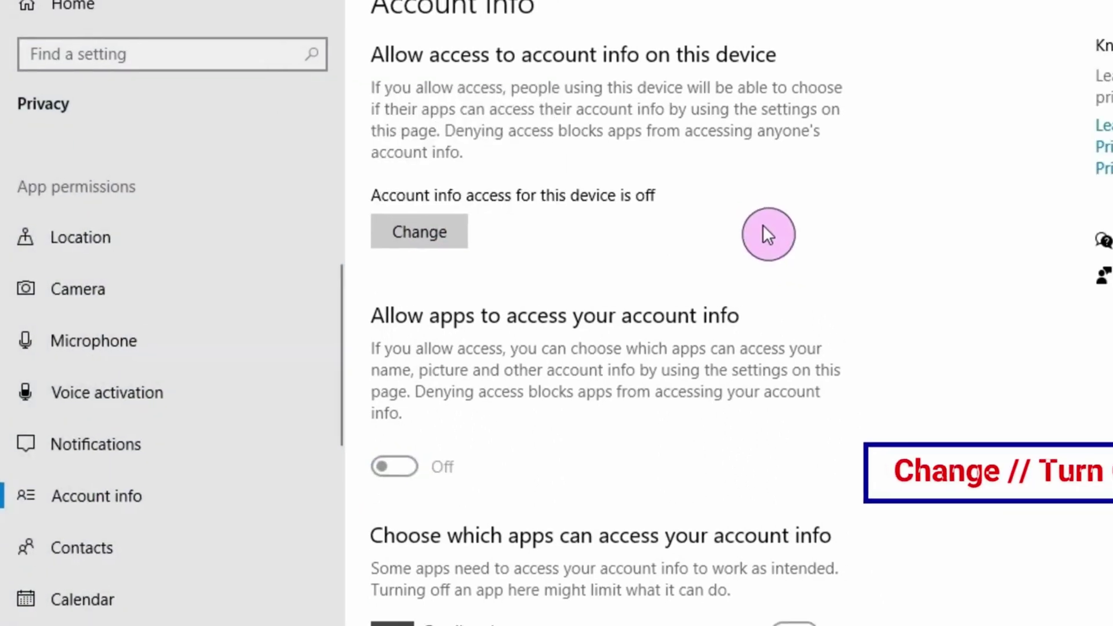
- Turn off device-wide access to contacts and calendar
click(70, 550)
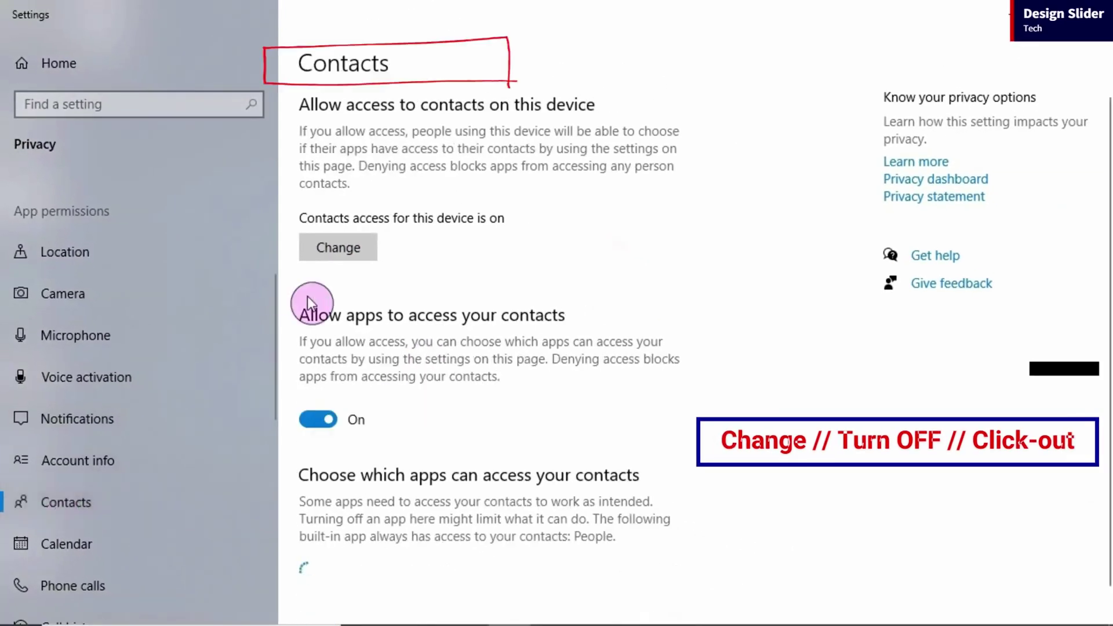
click(302, 249)
click(258, 183)
click(609, 244)
click(140, 549)
scroll(137, 547, down, 5)
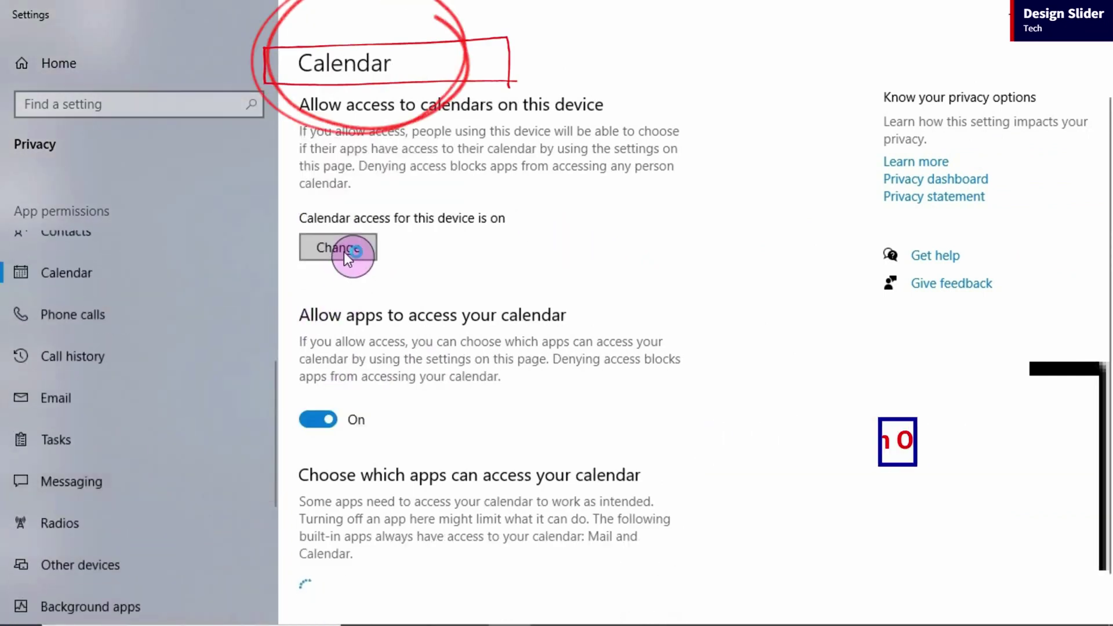
click(343, 252)
click(253, 193)
click(399, 203)
- Turn off device-wide access to phone calls and call history
click(67, 319)
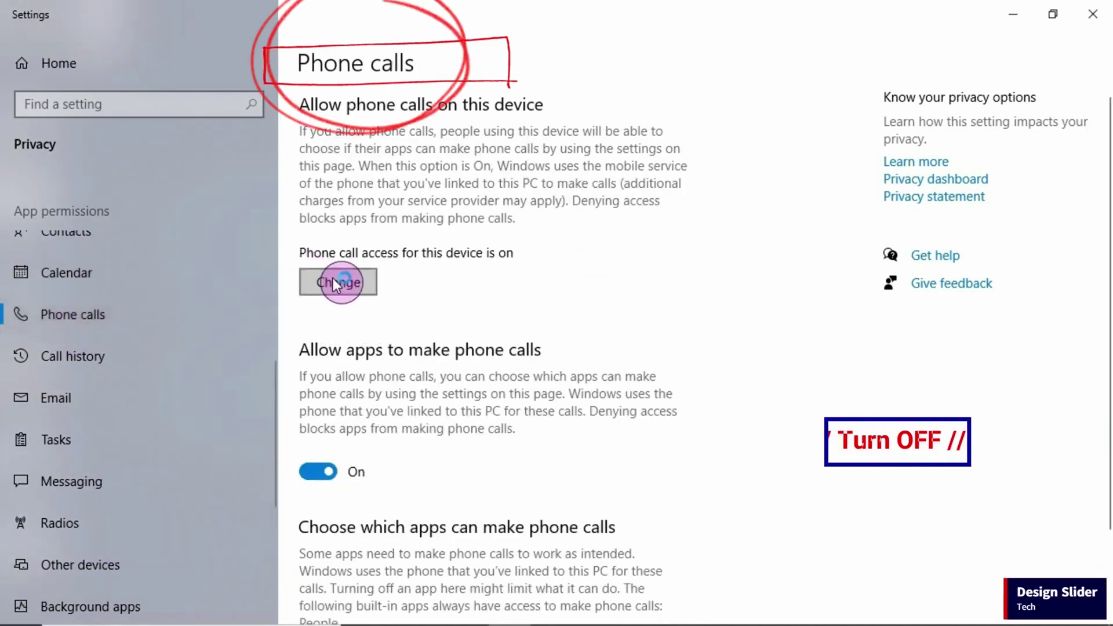
click(333, 277)
click(259, 226)
click(659, 281)
click(99, 365)
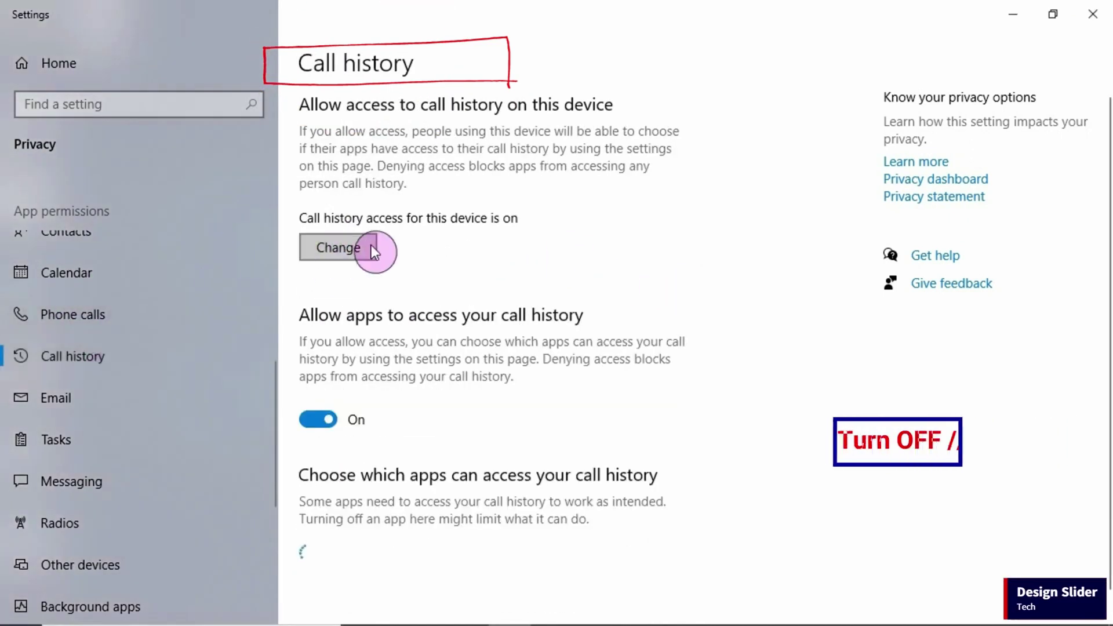
click(358, 245)
click(250, 191)
click(323, 313)
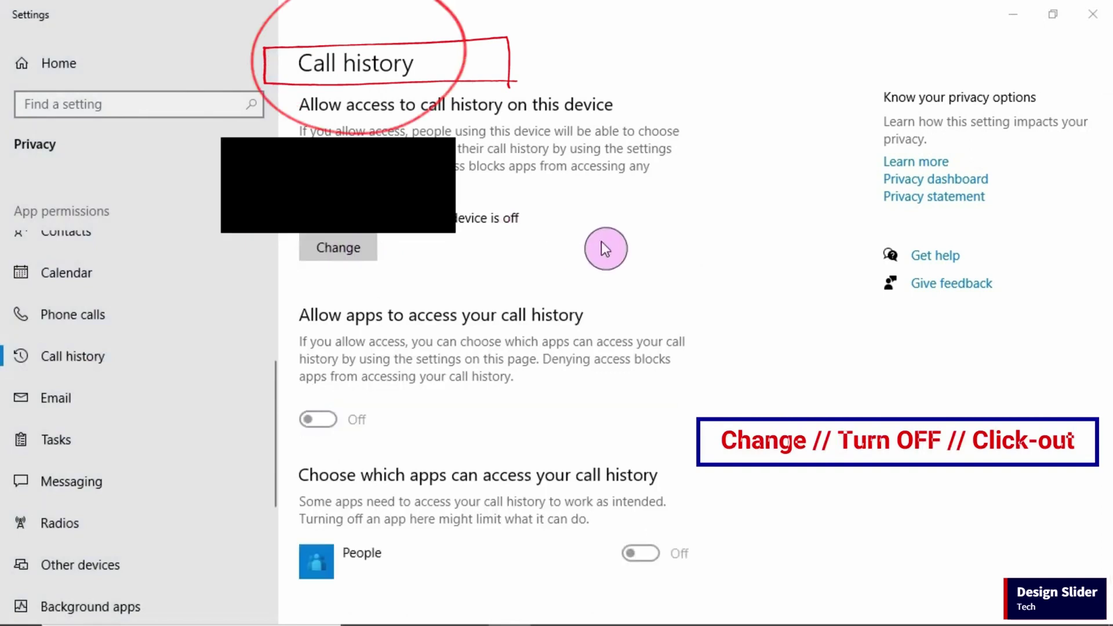
click(80, 399)
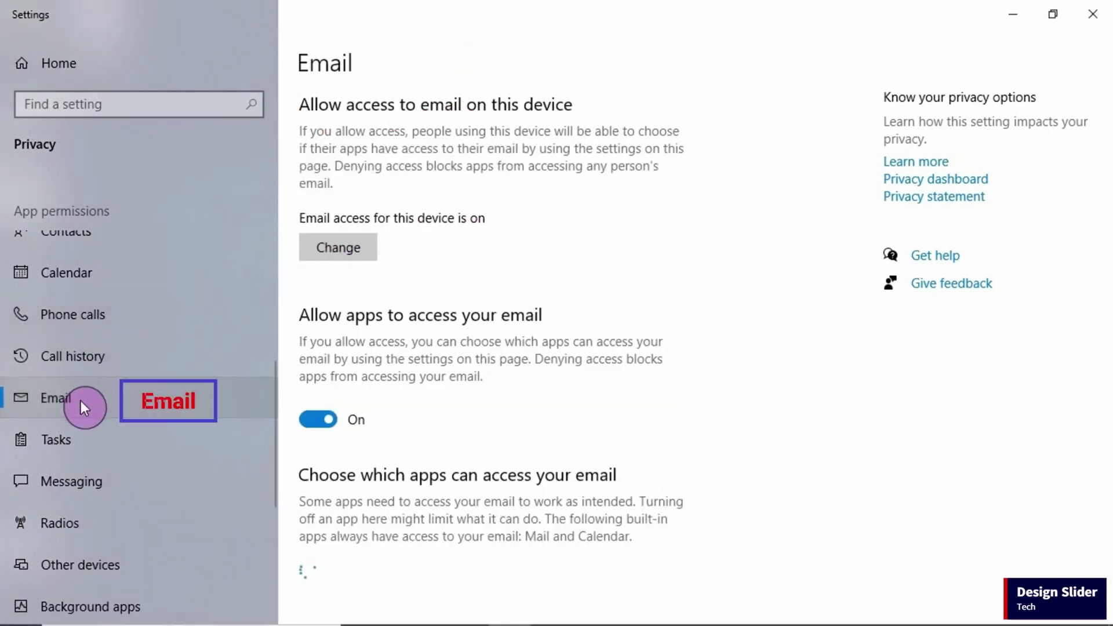
- Turn off device-wide access to tasks, messaging and radio control
click(68, 439)
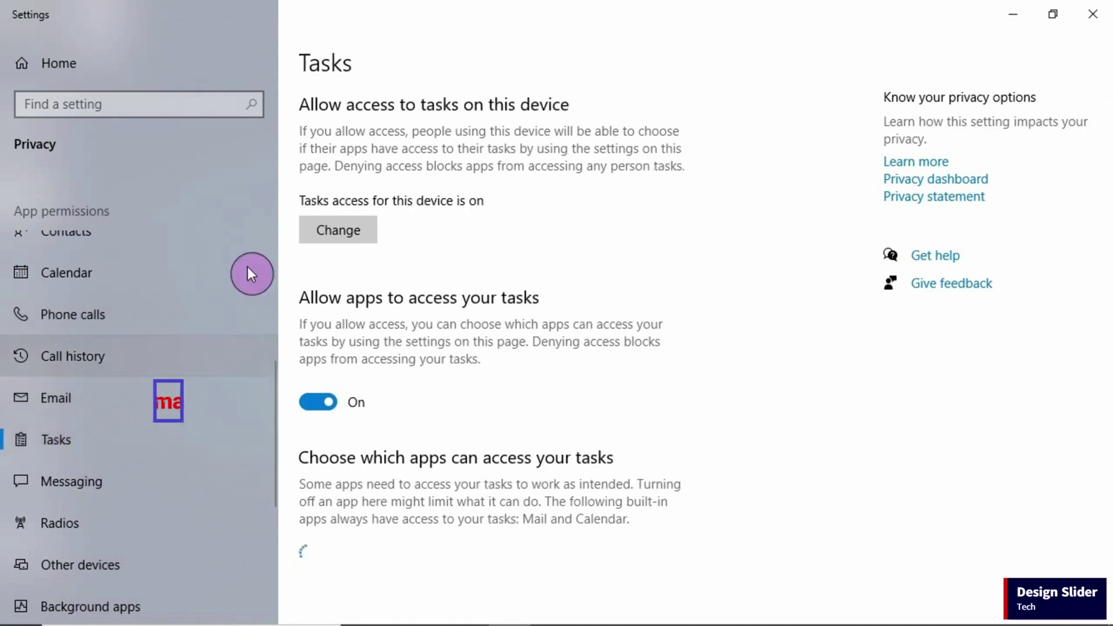
click(356, 235)
click(255, 174)
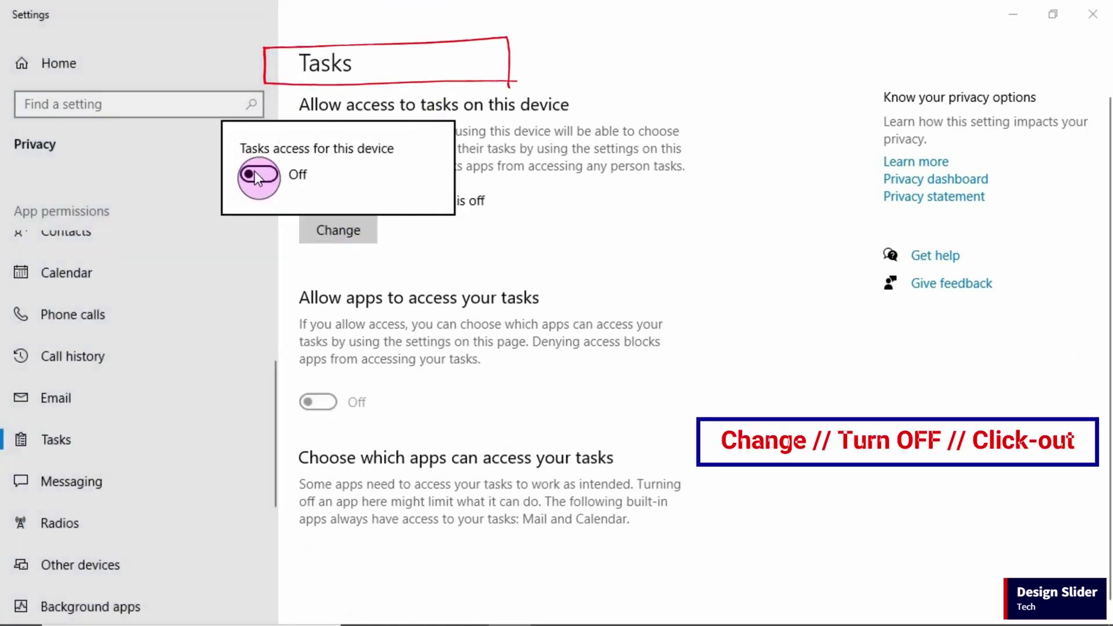
click(581, 254)
click(68, 482)
scroll(133, 482, down, 3)
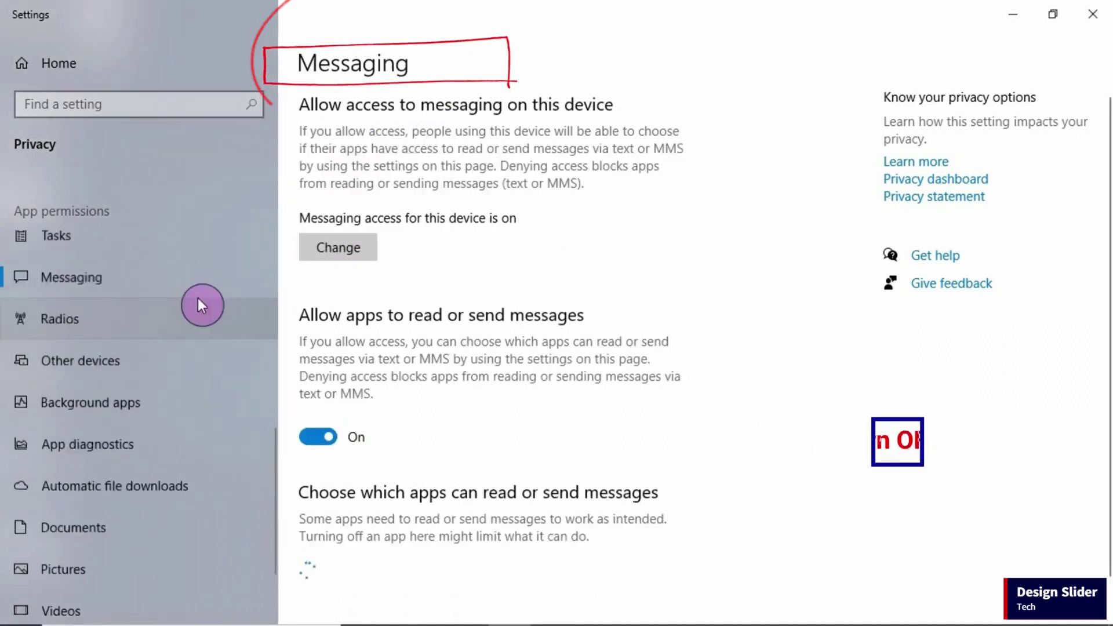
click(347, 253)
click(260, 200)
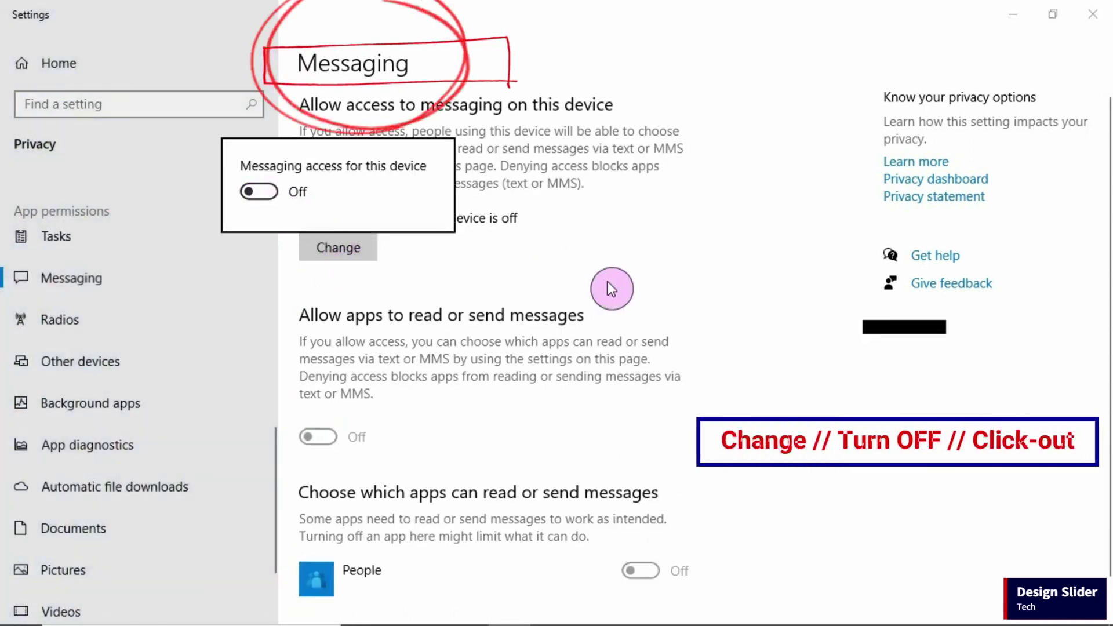
click(607, 281)
click(53, 318)
click(357, 246)
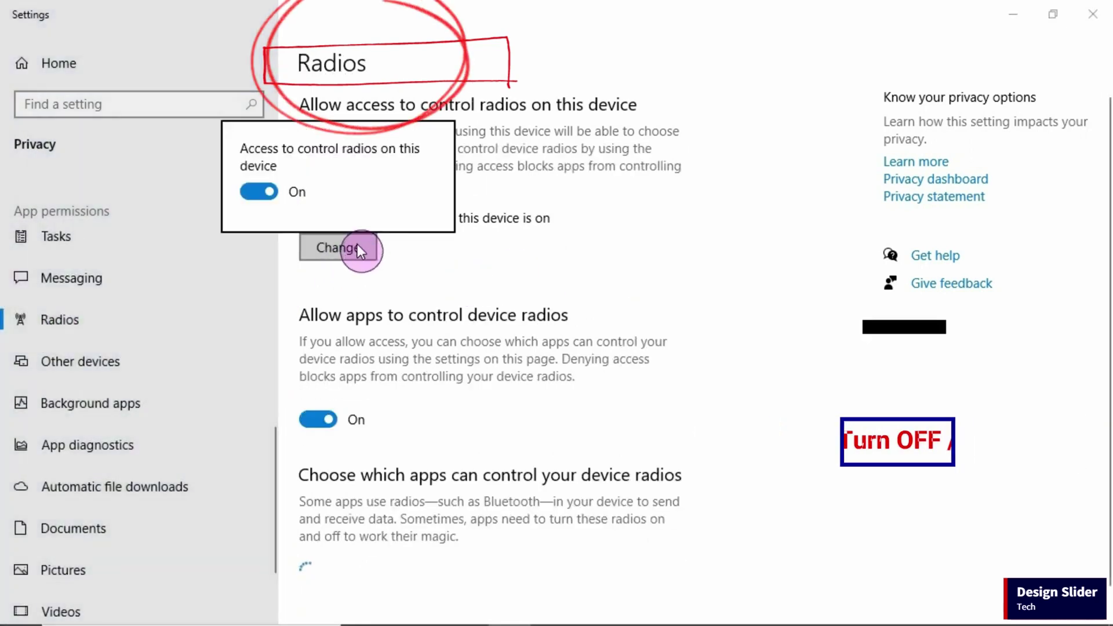
click(260, 191)
click(308, 315)
- Switch 'Let apps run in the background' off on the Background apps page
scroll(79, 325, down, 1)
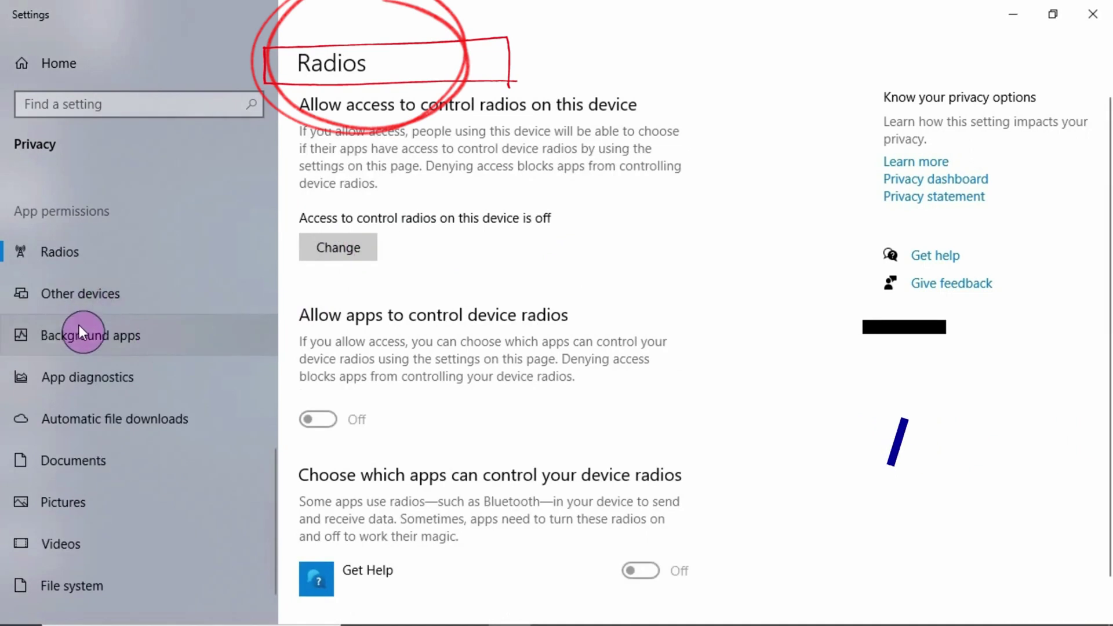
click(145, 335)
click(320, 168)
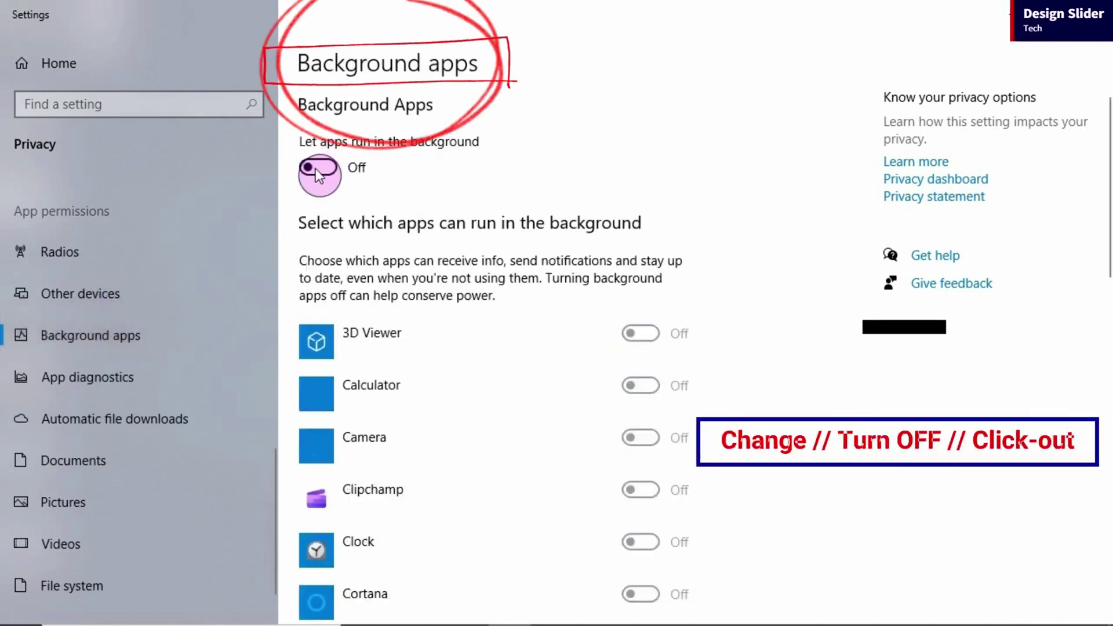
click(317, 168)
click(315, 168)
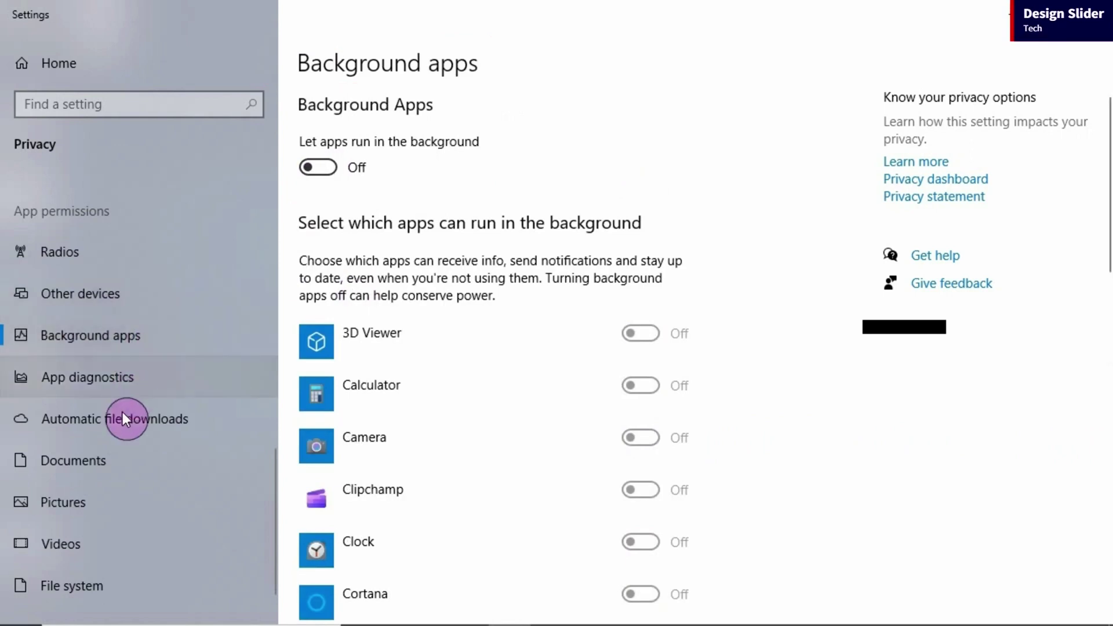
scroll(83, 528, down, 1)
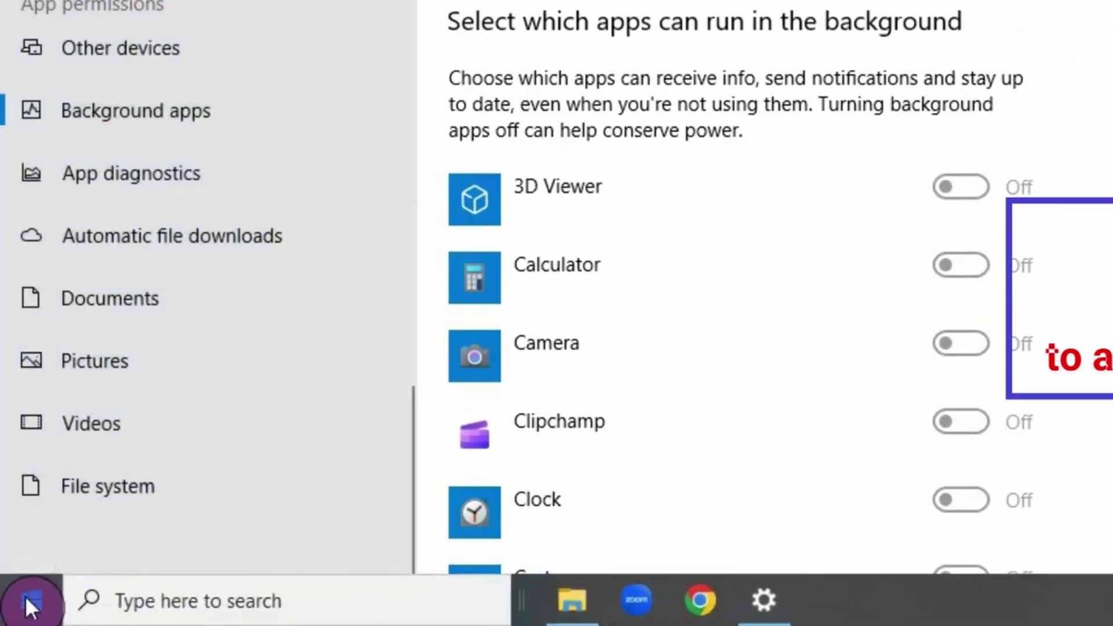
- Show the Start menu's Power options with Sleep, Shut down and Restart
click(26, 598)
click(31, 550)
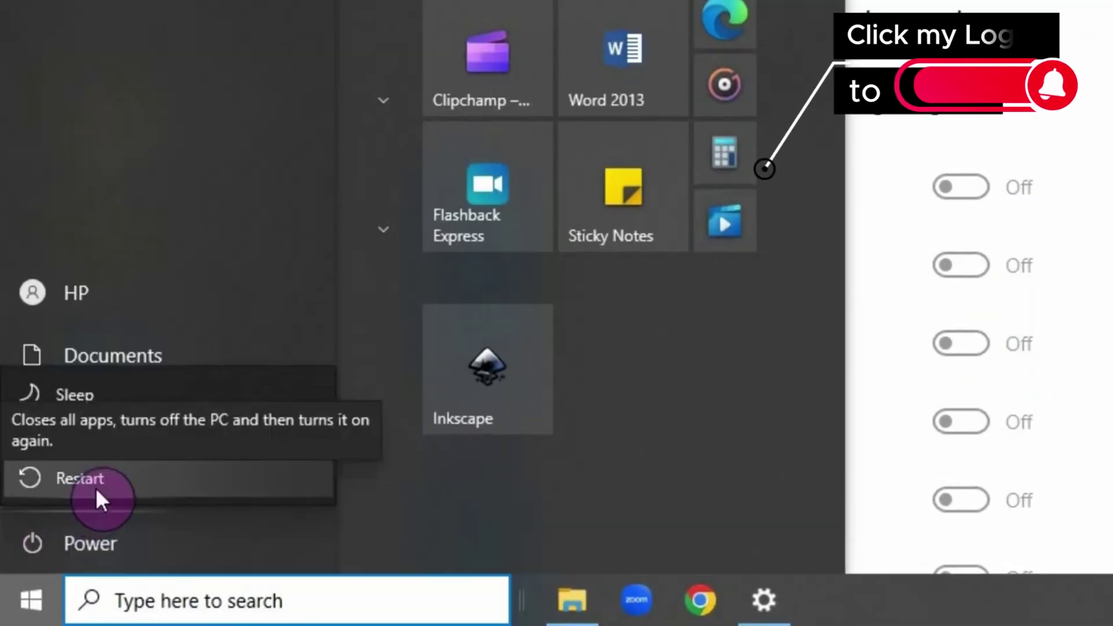